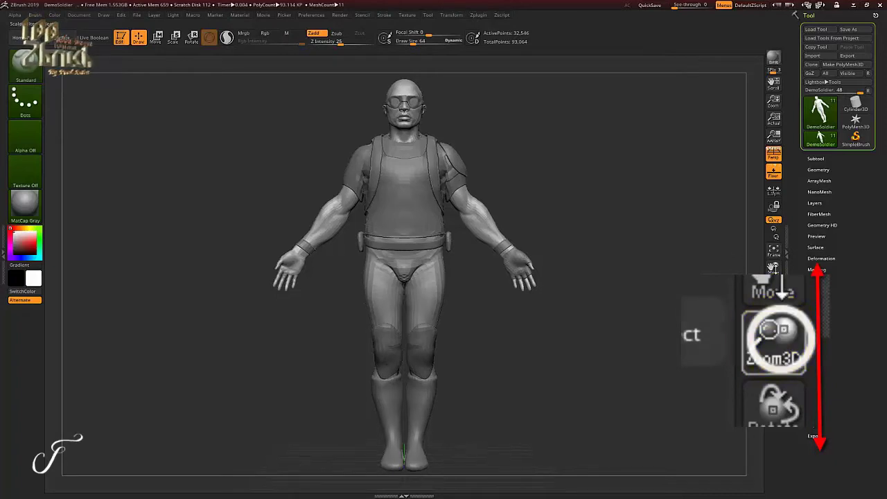
pyautogui.moveTo(774, 277); pyautogui.dragTo(774, 299)
pyautogui.moveTo(776, 239); pyautogui.dragTo(775, 291)
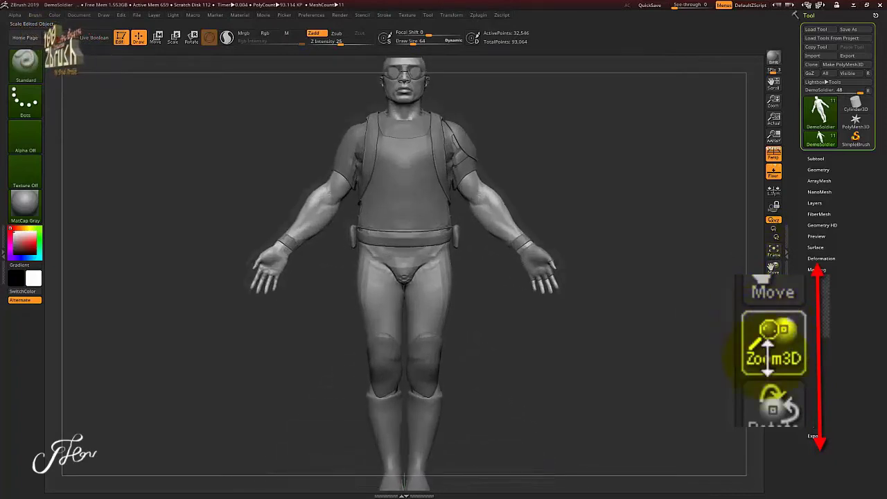
pyautogui.moveTo(774, 284); pyautogui.dragTo(774, 256)
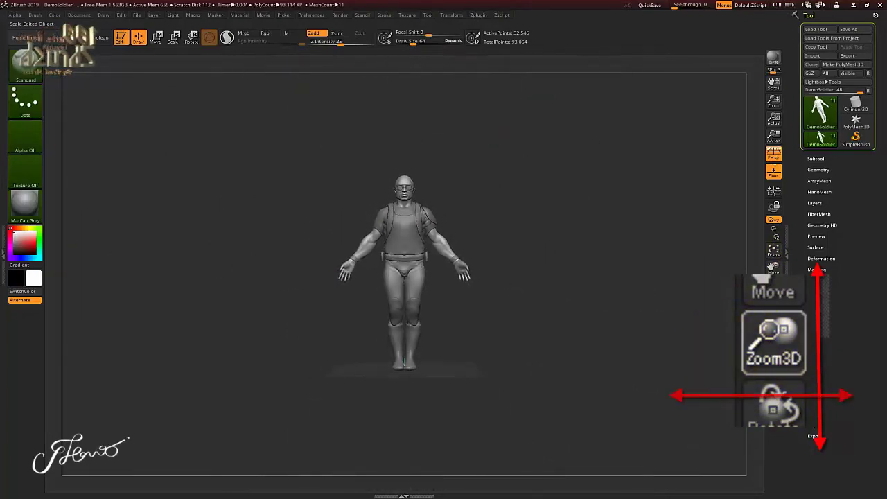
pyautogui.moveTo(774, 277); pyautogui.dragTo(774, 291)
pyautogui.moveTo(774, 101)
pyautogui.mouseDown()
pyautogui.moveTo(773, 117)
pyautogui.moveTo(773, 97)
pyautogui.mouseUp()
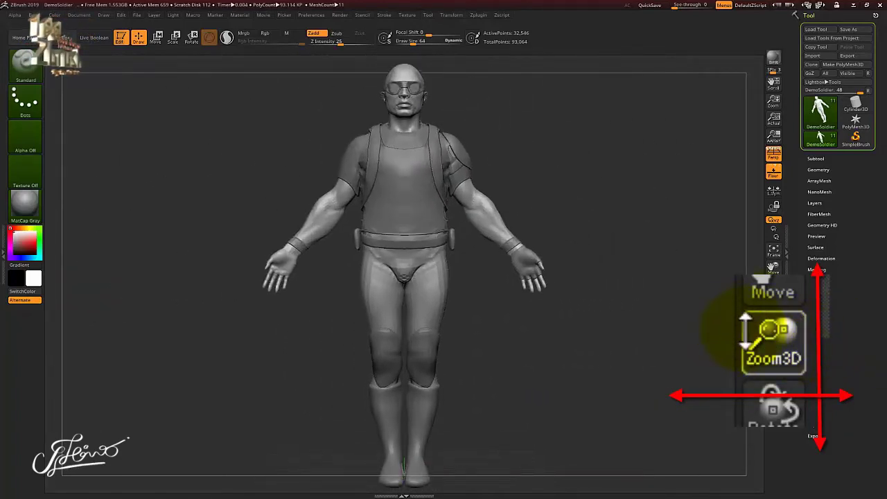
pyautogui.moveTo(773, 284); pyautogui.dragTo(775, 236)
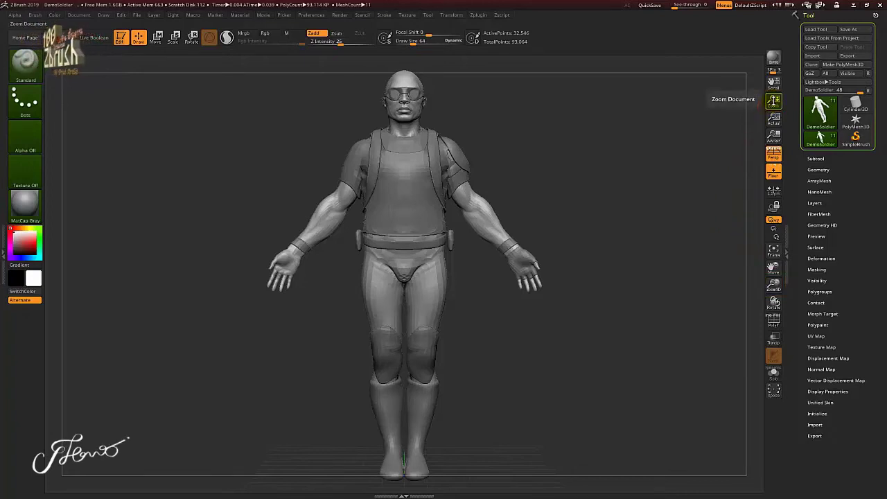
pyautogui.moveTo(772, 102); pyautogui.dragTo(774, 55)
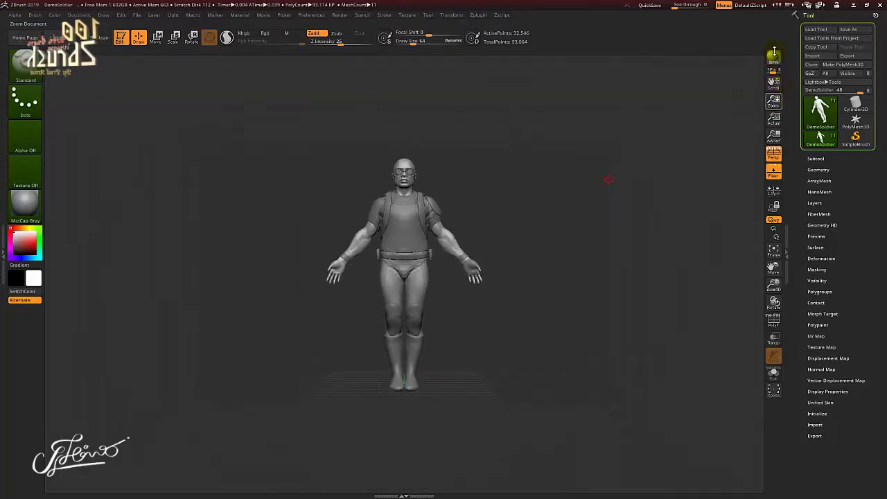
pyautogui.moveTo(774, 52); pyautogui.dragTo(774, 57)
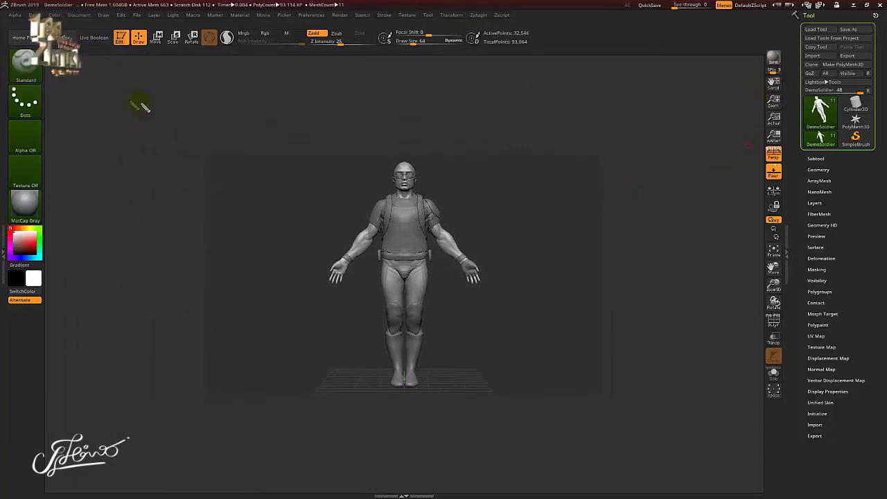
pyautogui.moveTo(93, 80)
pyautogui.mouseDown()
pyautogui.moveTo(648, 105)
pyautogui.moveTo(701, 218)
pyautogui.moveTo(702, 363)
pyautogui.moveTo(595, 429)
pyautogui.moveTo(395, 472)
pyautogui.mouseUp()
pyautogui.moveTo(240, 434); pyautogui.dragTo(135, 453)
pyautogui.moveTo(129, 392); pyautogui.dragTo(132, 206)
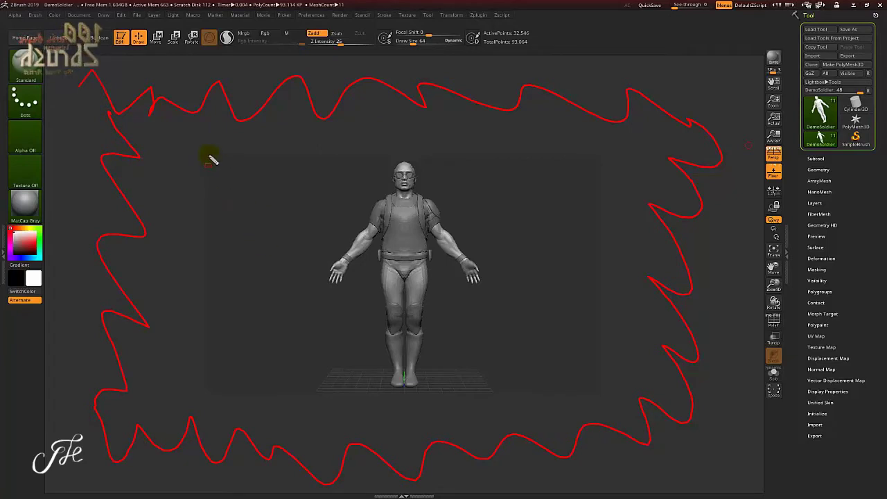
pyautogui.moveTo(207, 153)
pyautogui.mouseDown()
pyautogui.moveTo(476, 332)
pyautogui.moveTo(603, 398)
pyautogui.mouseUp()
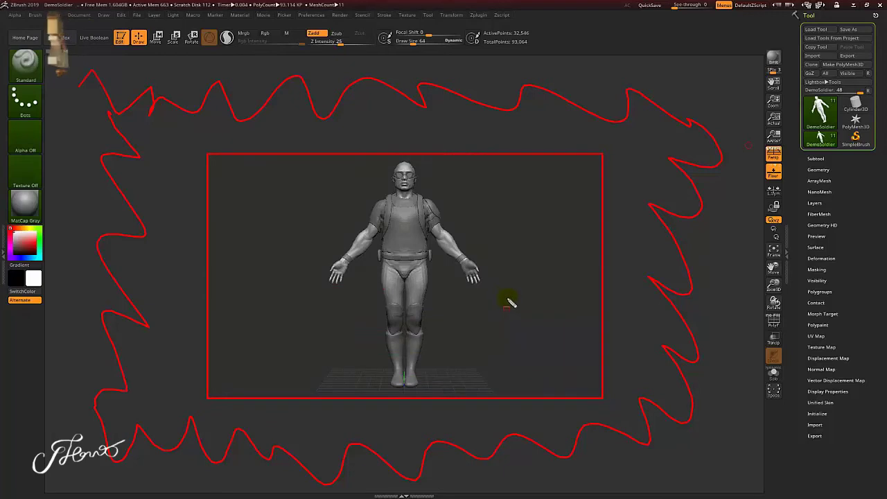
pyautogui.click(773, 118)
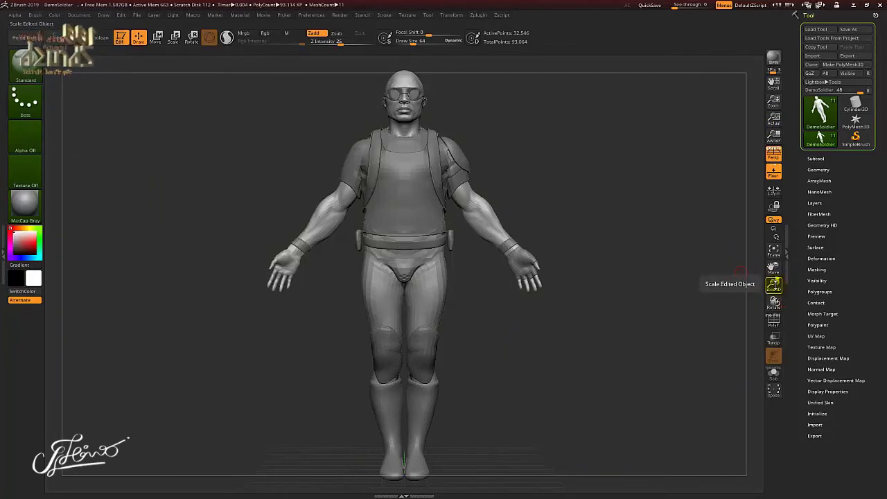
# Shrink the DemoSoldier with the Scale shelf button so it stands small mid-canvas
pyautogui.moveTo(774, 284); pyautogui.dragTo(776, 236)
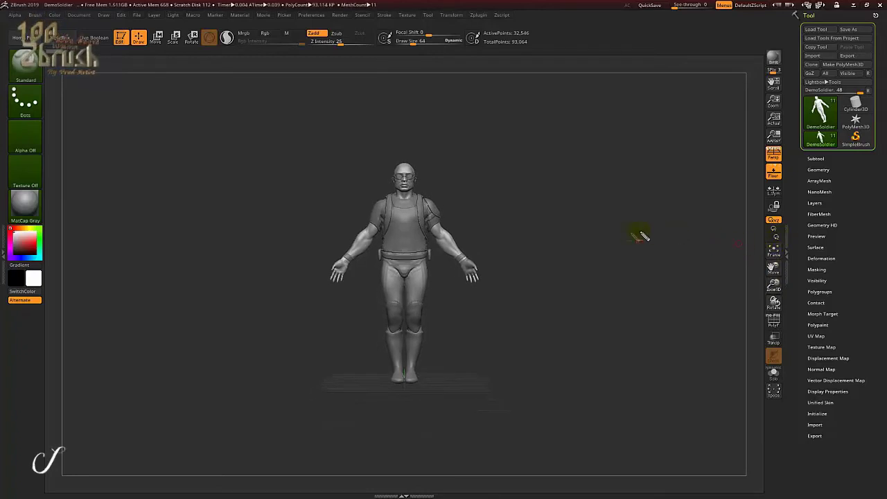
pyautogui.moveTo(85, 99)
pyautogui.mouseDown()
pyautogui.moveTo(560, 89)
pyautogui.moveTo(680, 263)
pyautogui.moveTo(553, 411)
pyautogui.moveTo(248, 446)
pyautogui.moveTo(149, 242)
pyautogui.moveTo(193, 144)
pyautogui.mouseUp()
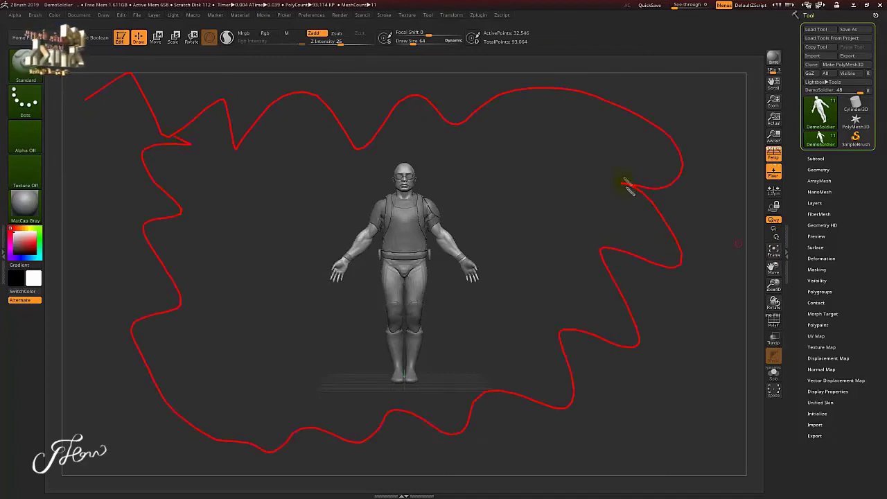
pyautogui.moveTo(646, 163); pyautogui.dragTo(576, 180)
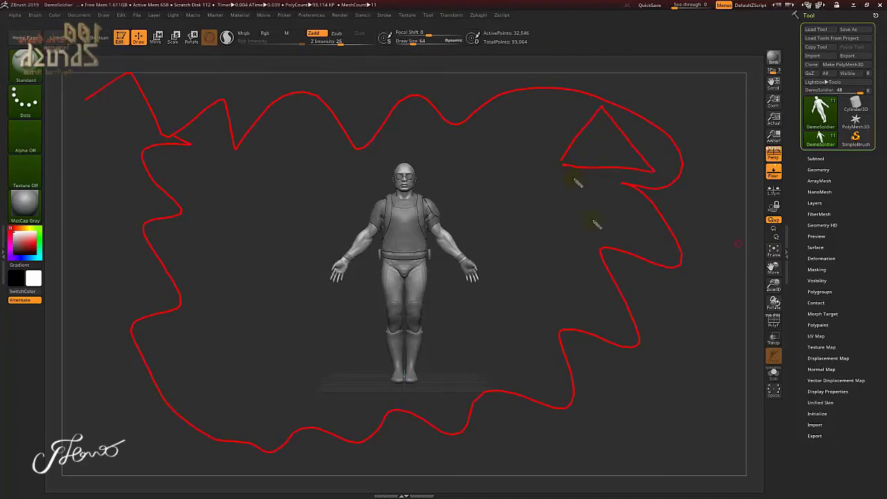
pyautogui.moveTo(214, 196); pyautogui.dragTo(238, 197)
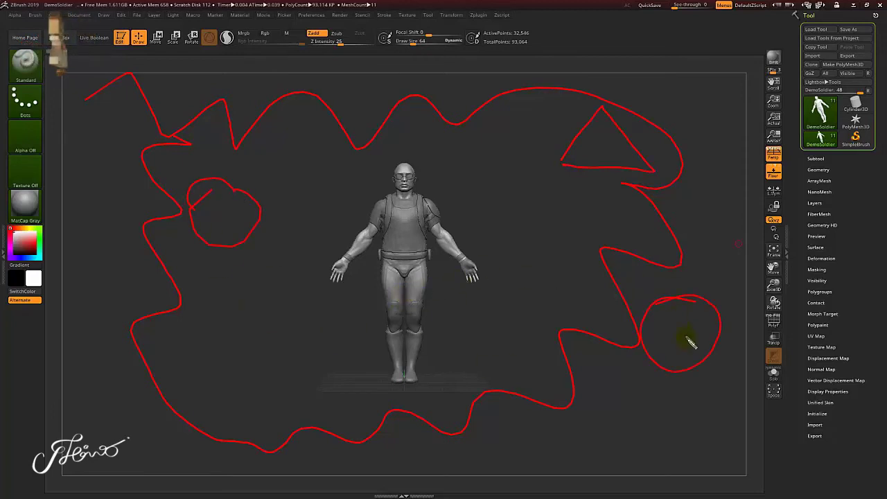
pyautogui.moveTo(563, 299)
pyautogui.mouseDown()
pyautogui.moveTo(670, 332)
pyautogui.moveTo(654, 348)
pyautogui.mouseUp()
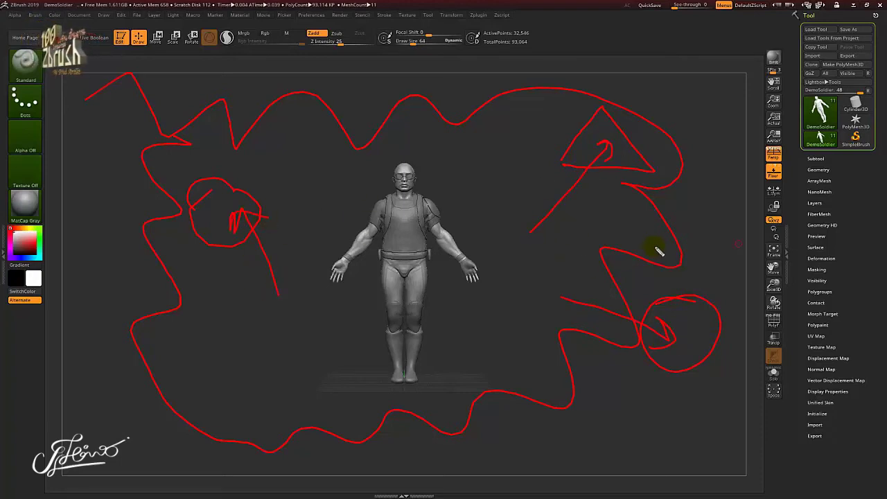
pyautogui.press('Escape')
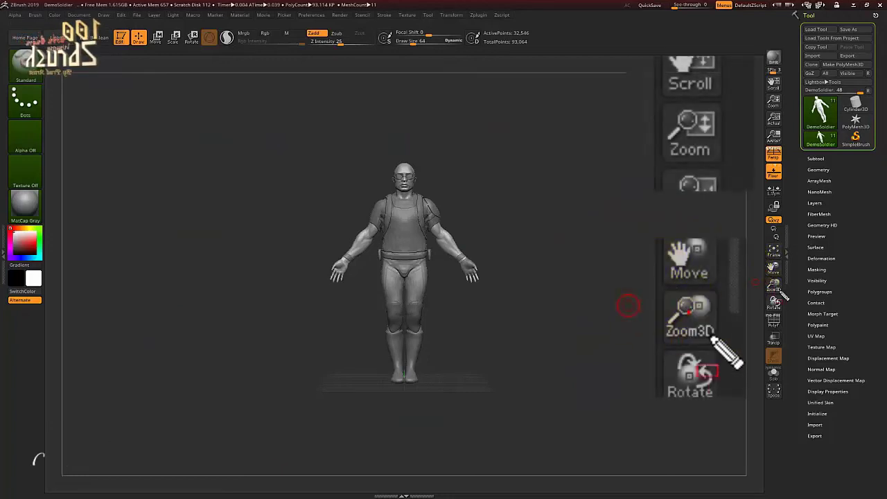
pyautogui.moveTo(762, 271); pyautogui.dragTo(785, 298)
pyautogui.moveTo(754, 100); pyautogui.dragTo(786, 115)
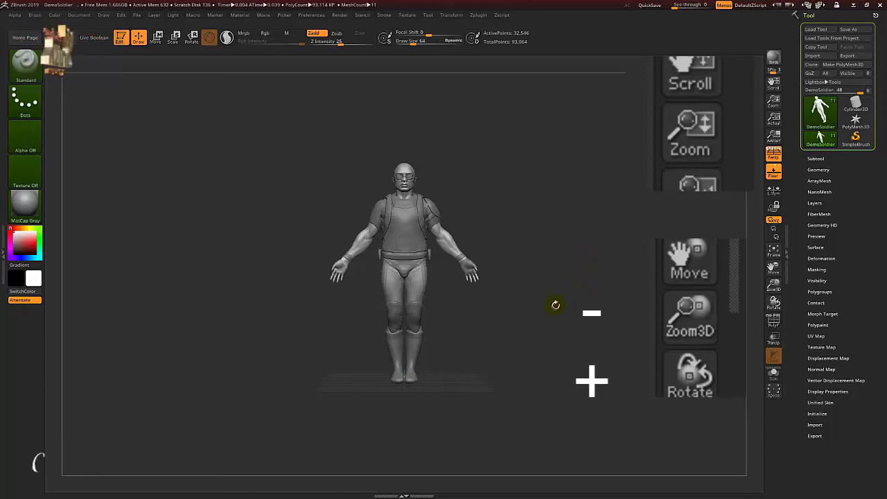
# Zoom in on the DemoSoldier with +/- and the scroll wheel, then rotate it to a three-quarter side view
pyautogui.press('-')
pyautogui.press('-')
pyautogui.press('+')
pyautogui.press('+')
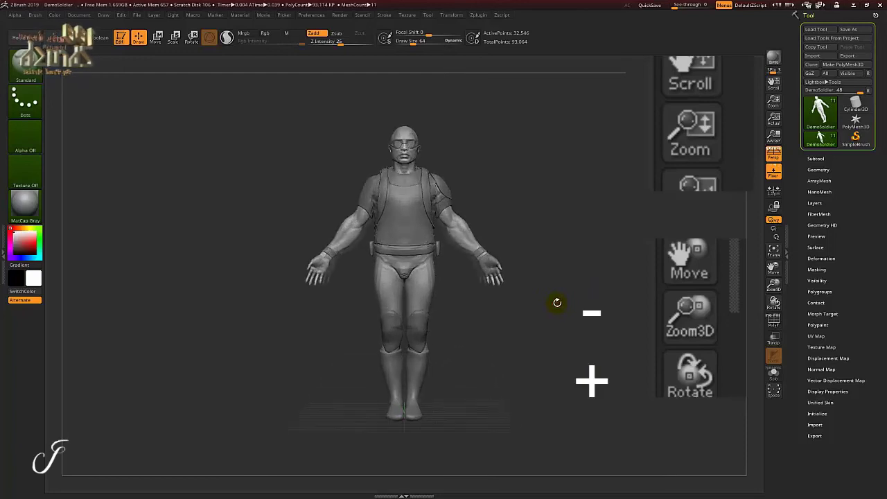
pyautogui.press('+')
pyautogui.scroll(2, 560, 303)
pyautogui.scroll(2, 559, 303)
pyautogui.scroll(-4, 558, 303)
pyautogui.scroll(-1, 557, 303)
pyautogui.scroll(3, 553, 303)
pyautogui.scroll(1, 553, 303)
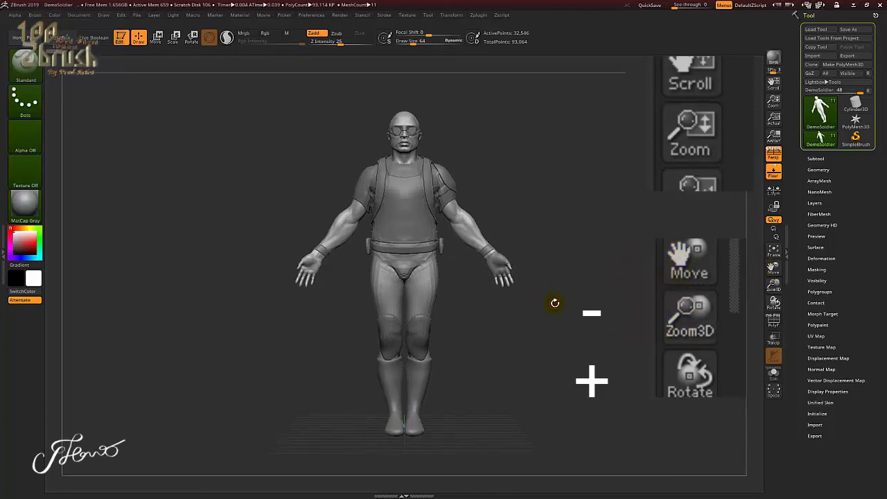
pyautogui.moveTo(556, 308)
pyautogui.mouseDown()
pyautogui.moveTo(524, 307)
pyautogui.moveTo(540, 329)
pyautogui.moveTo(559, 331)
pyautogui.moveTo(553, 327)
pyautogui.mouseUp()
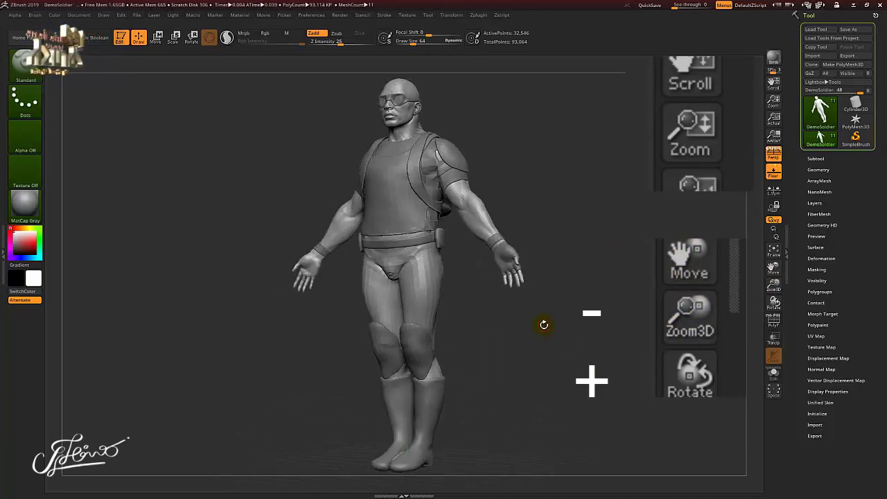